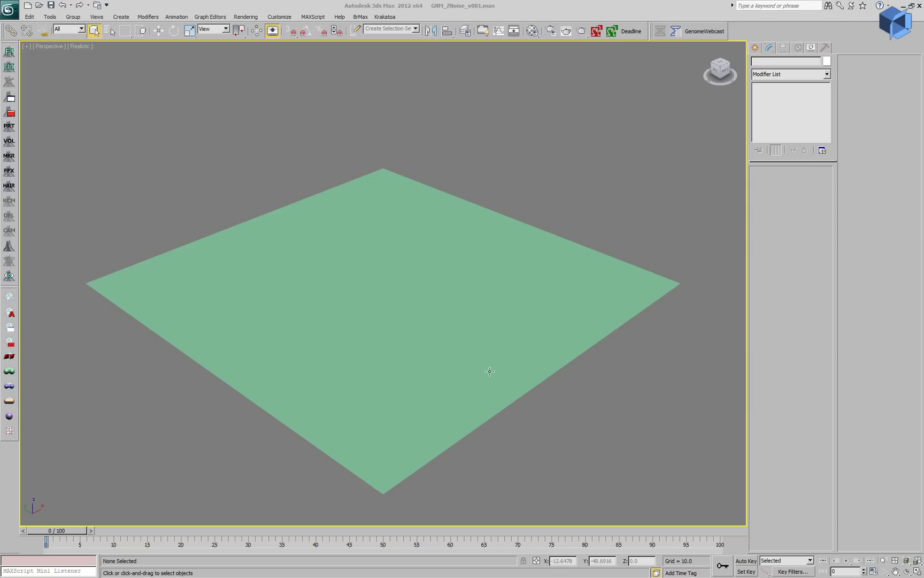
Select Plane001, check its 400×400 segments, and return to the second GNM_ZAndNormalNoise modifier.
click(472, 377)
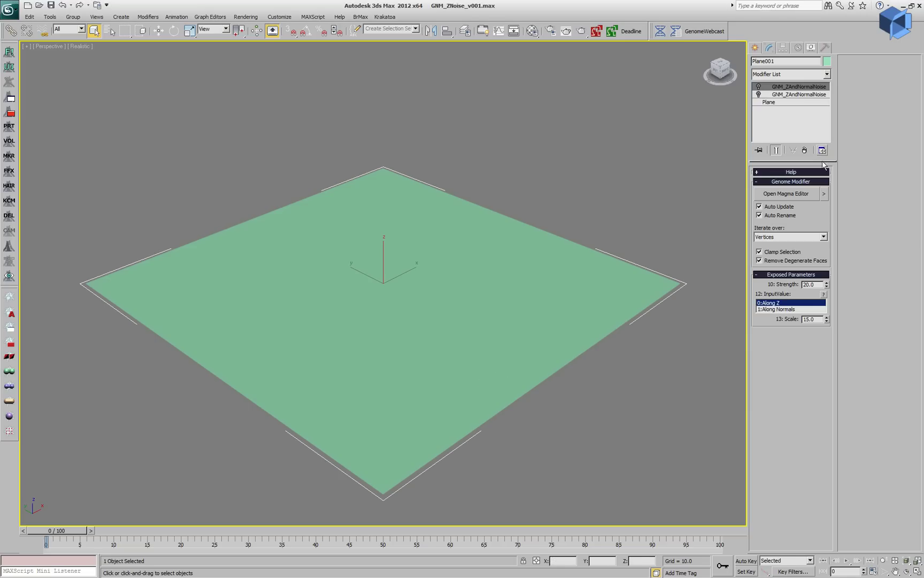
click(798, 104)
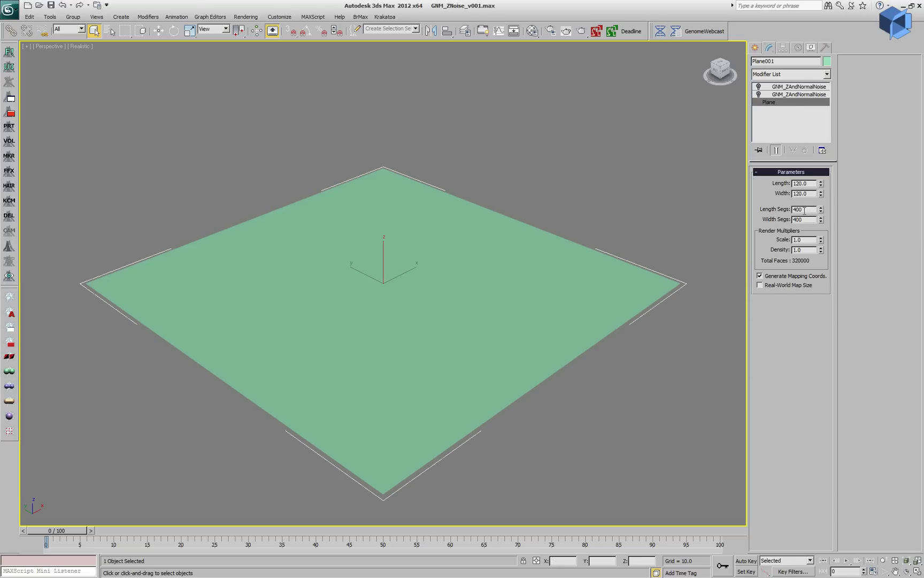
click(781, 94)
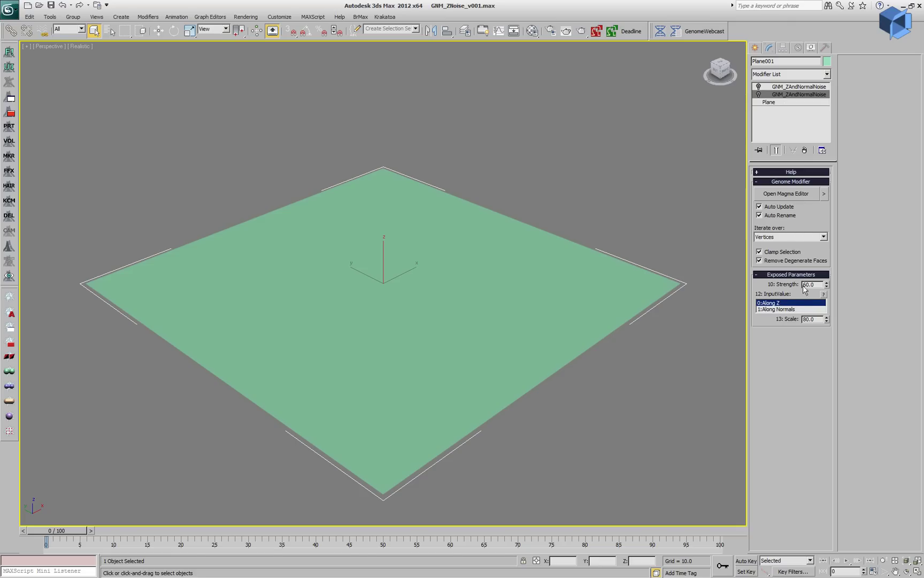
click(759, 94)
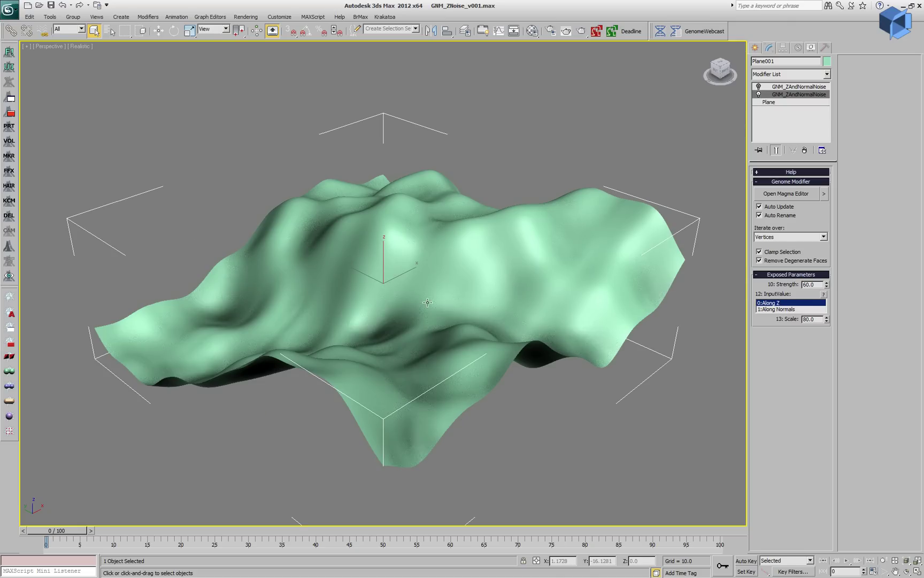
click(781, 310)
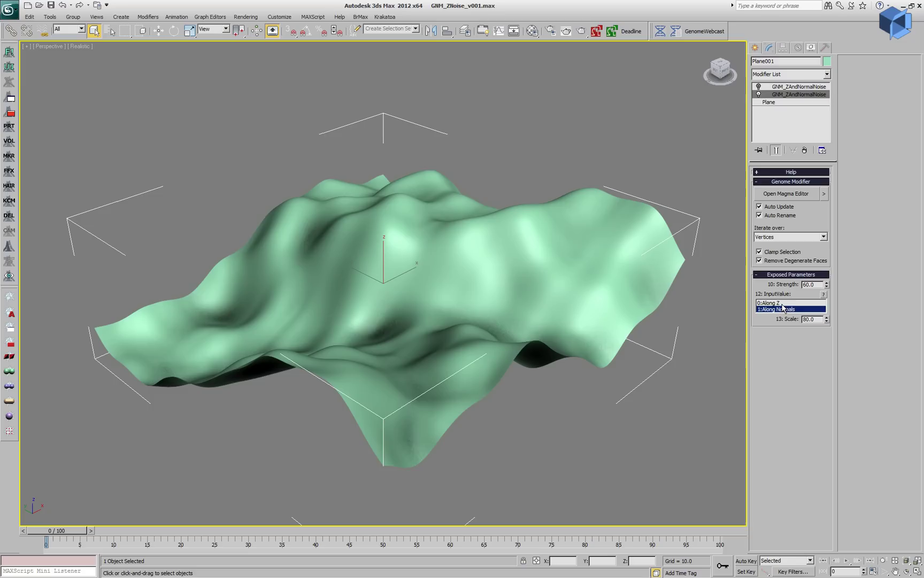
click(782, 304)
key(Tab)
text(1)
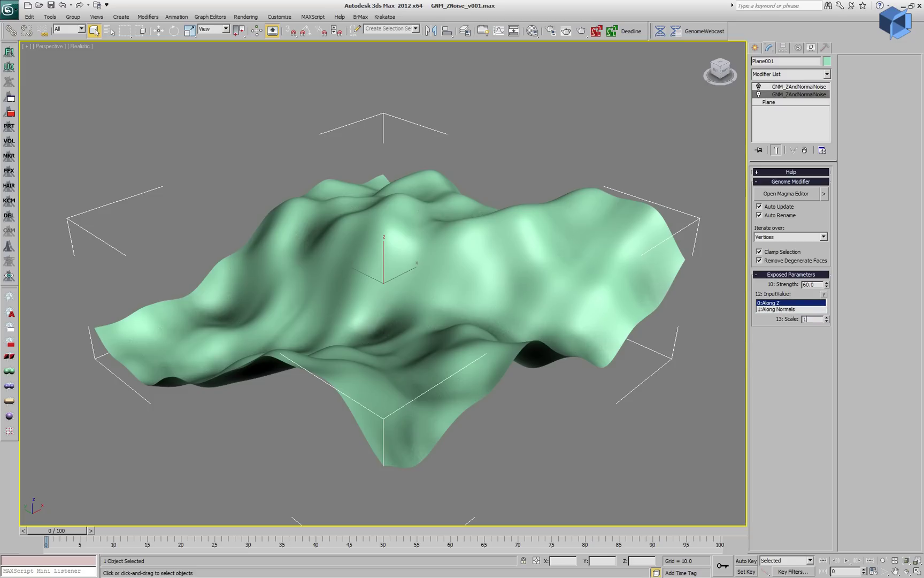
key(Return)
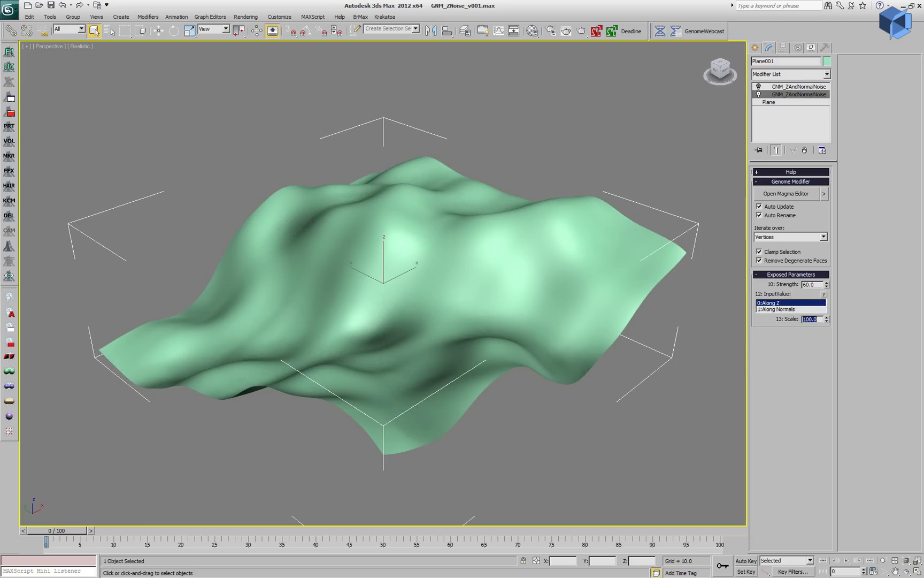
text(200)
key(Return)
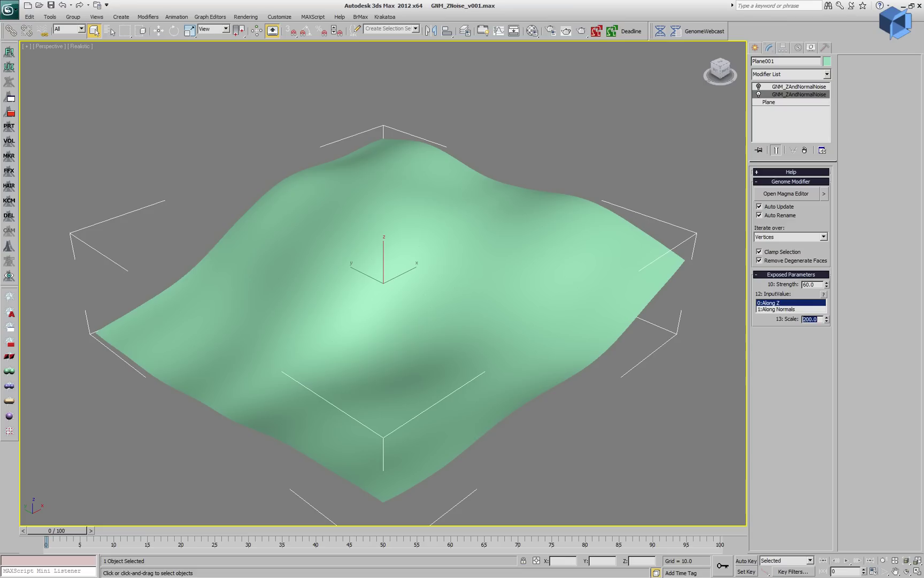
text(80)
key(Return)
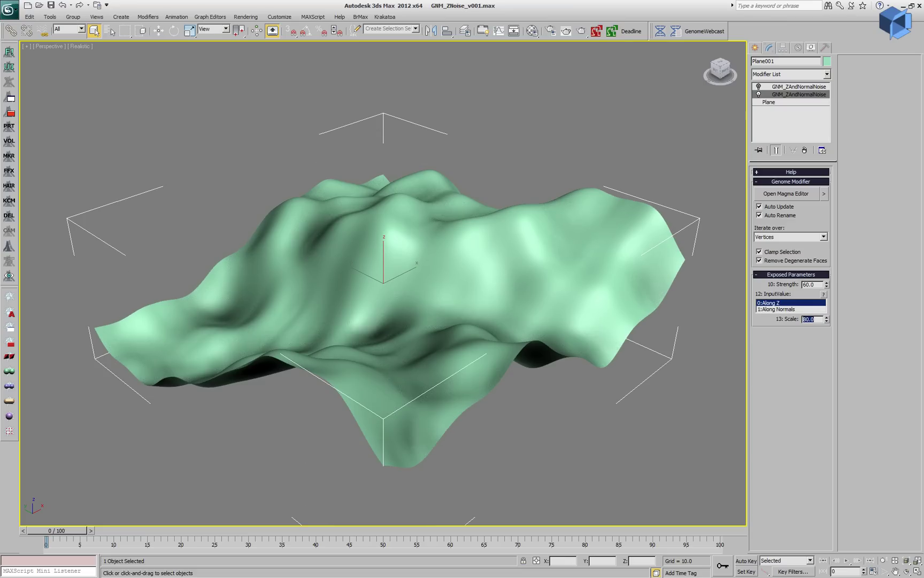
text(0.0)
key(Return)
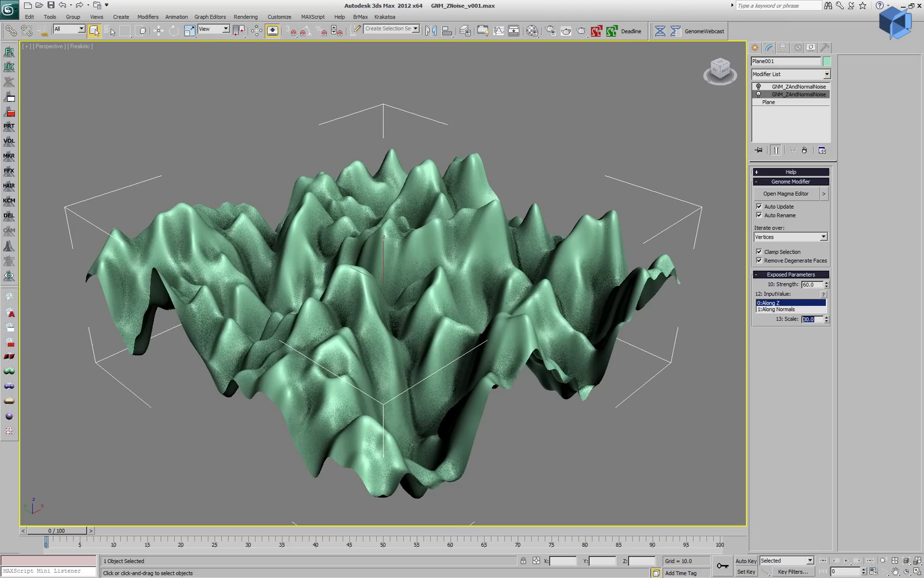
text(60)
key(Return)
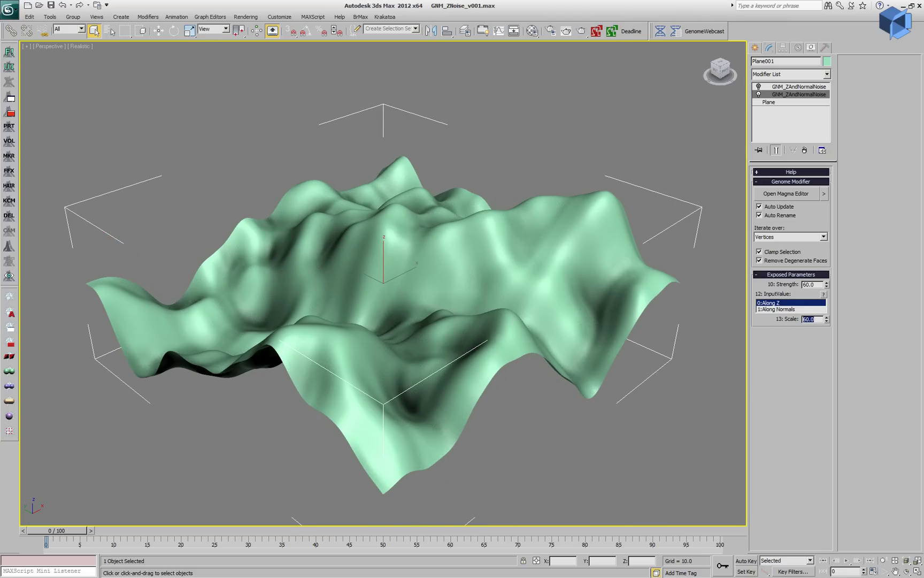
text(80)
key(Return)
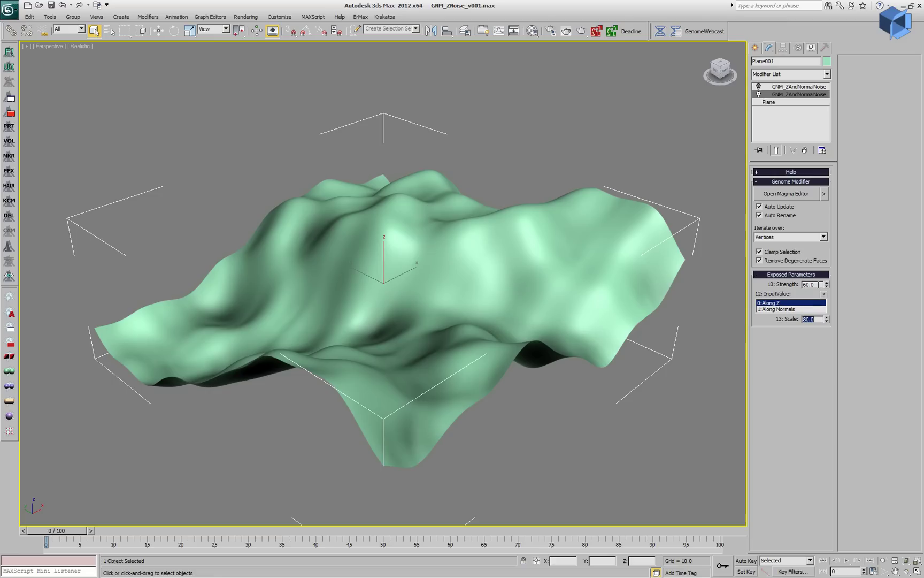
double_click(810, 285)
text(10)
key(Return)
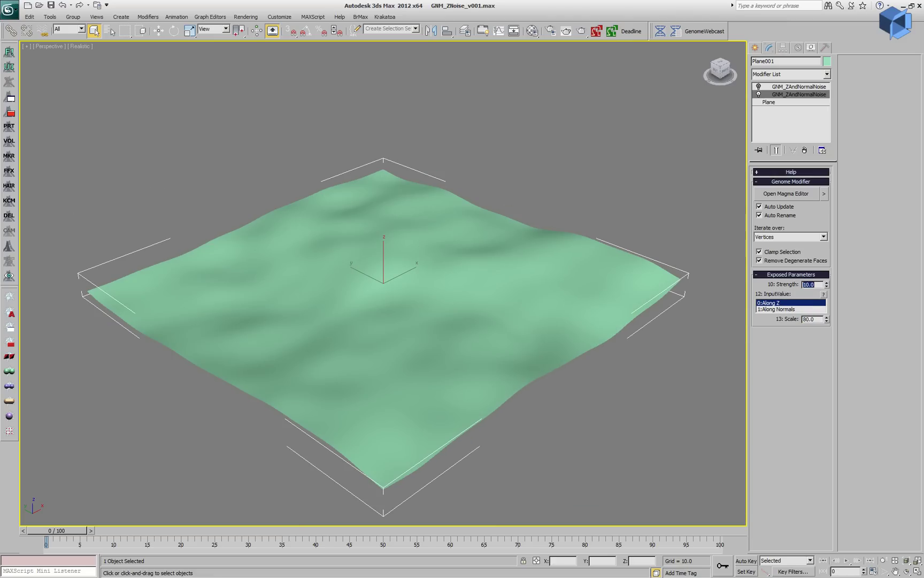
text(60)
key(Return)
key(Return)
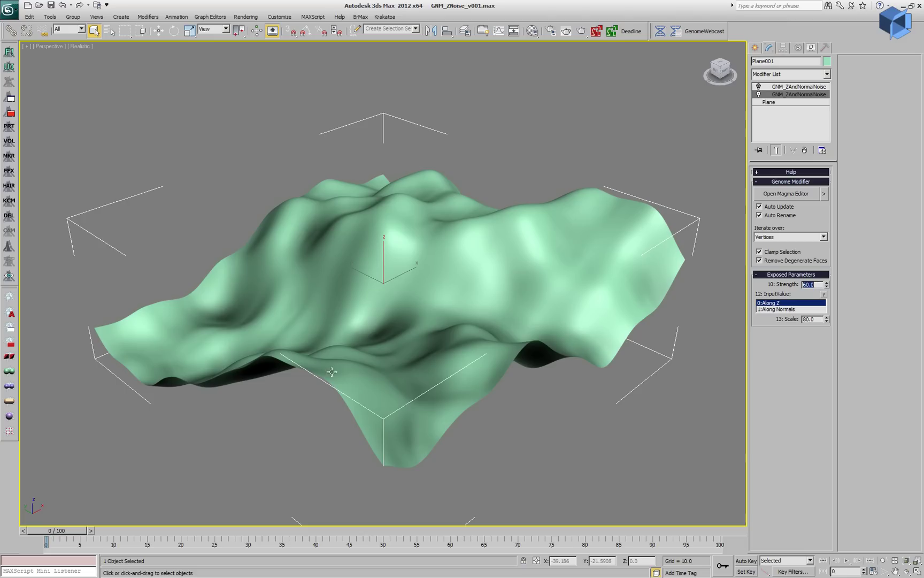
click(792, 194)
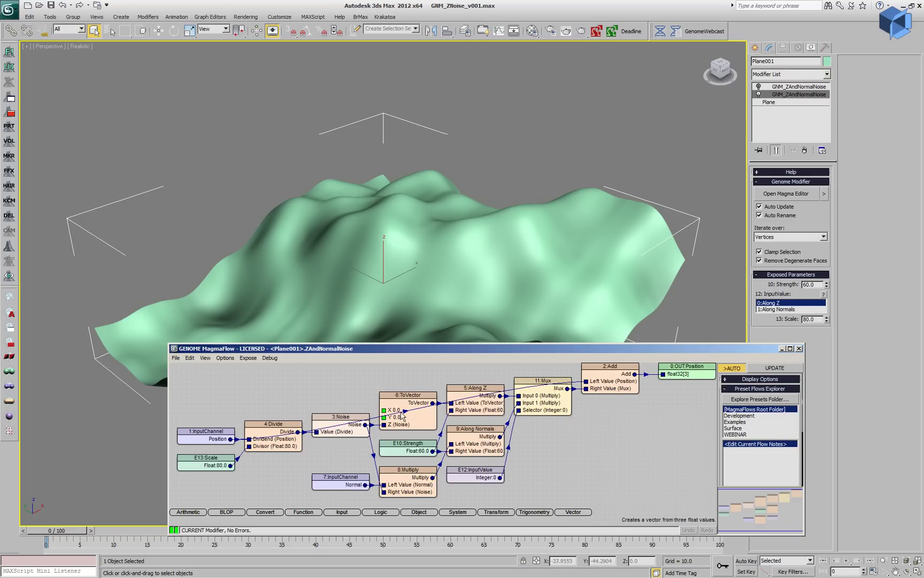
drag(358, 415, 359, 418)
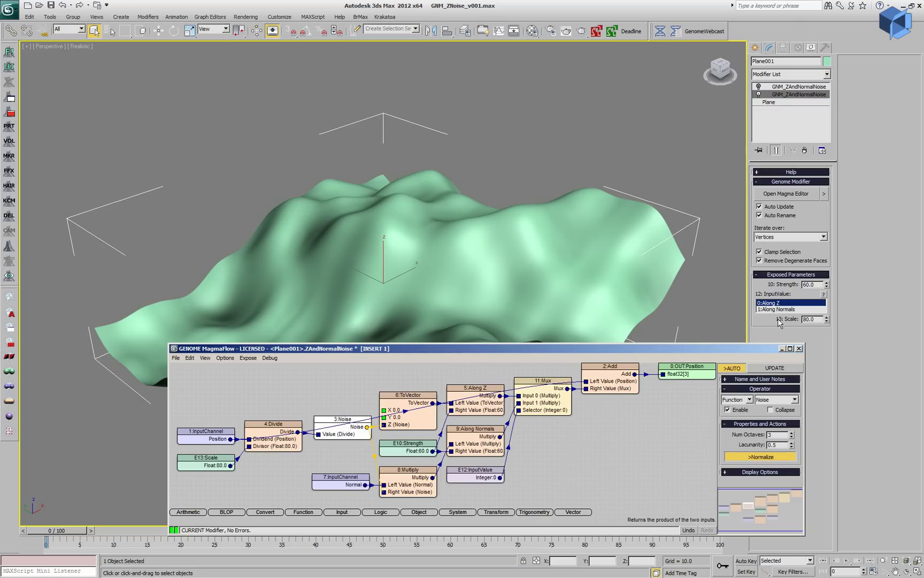
click(799, 348)
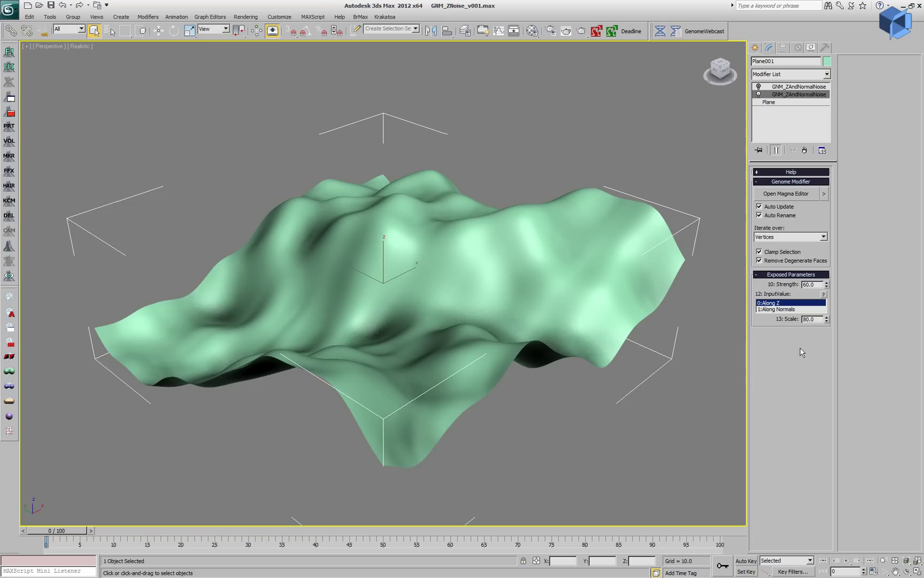
Enable the first GNM_ZAndNormalNoise and try Strength 40, settling on 20.
click(791, 87)
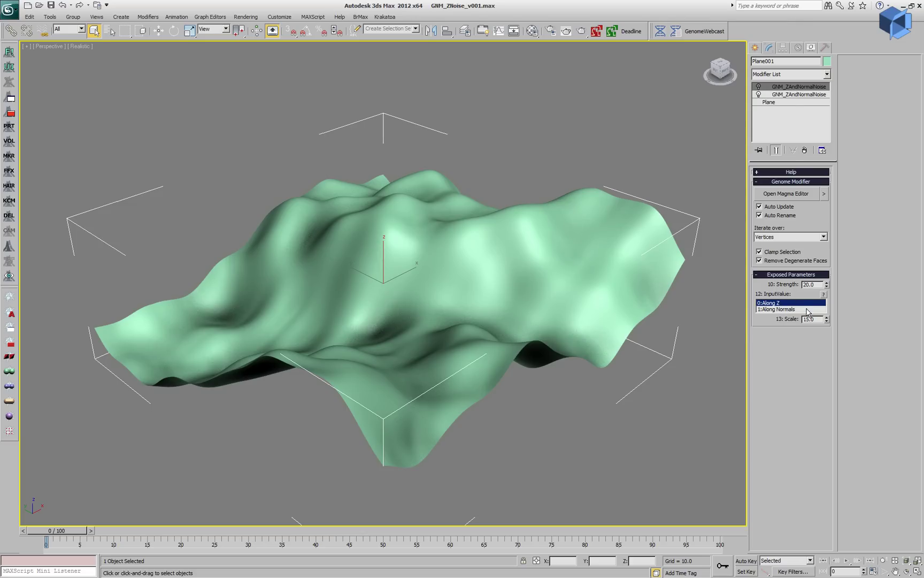
click(758, 87)
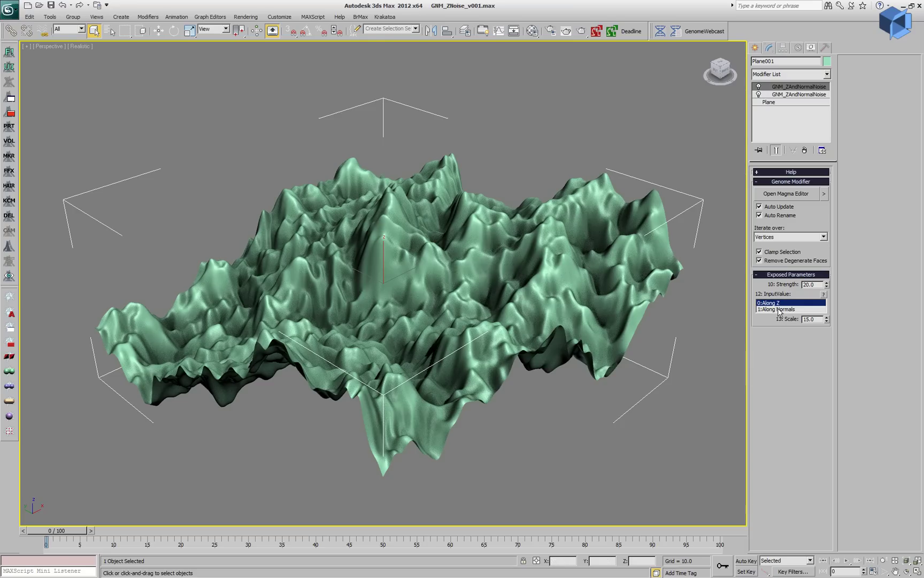
text(40)
key(Return)
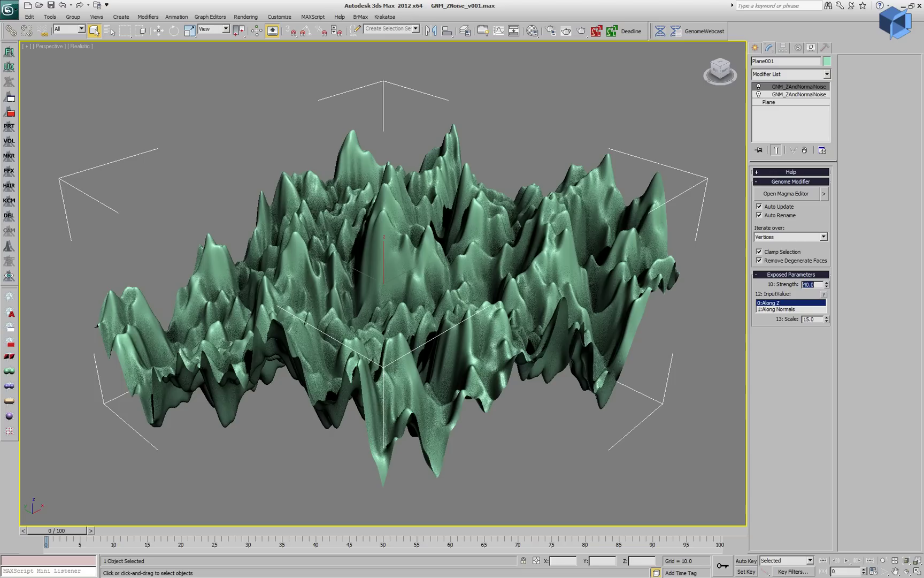
text(20)
key(Return)
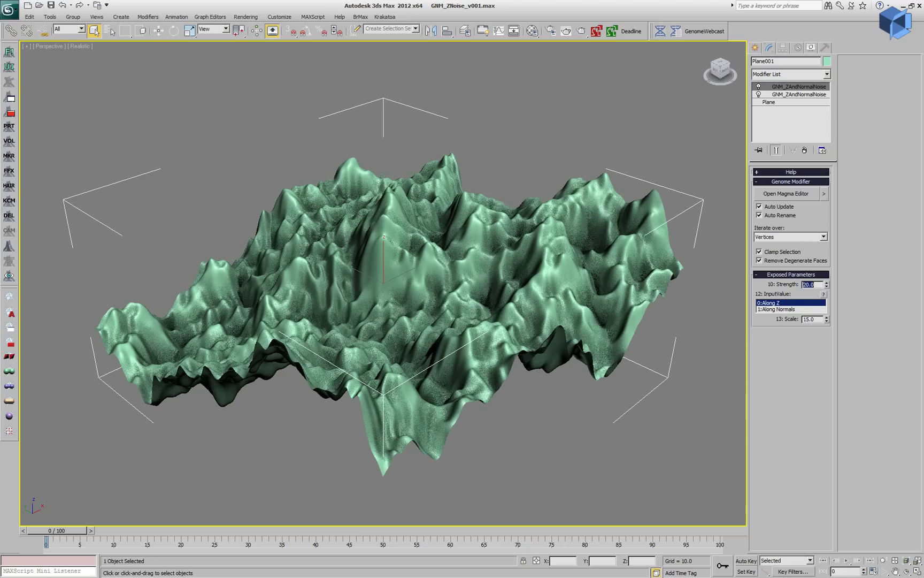
Step the noise Scale down through 30, 20, 14, 10 and 2 to 1.
double_click(821, 319)
text(30)
key(Return)
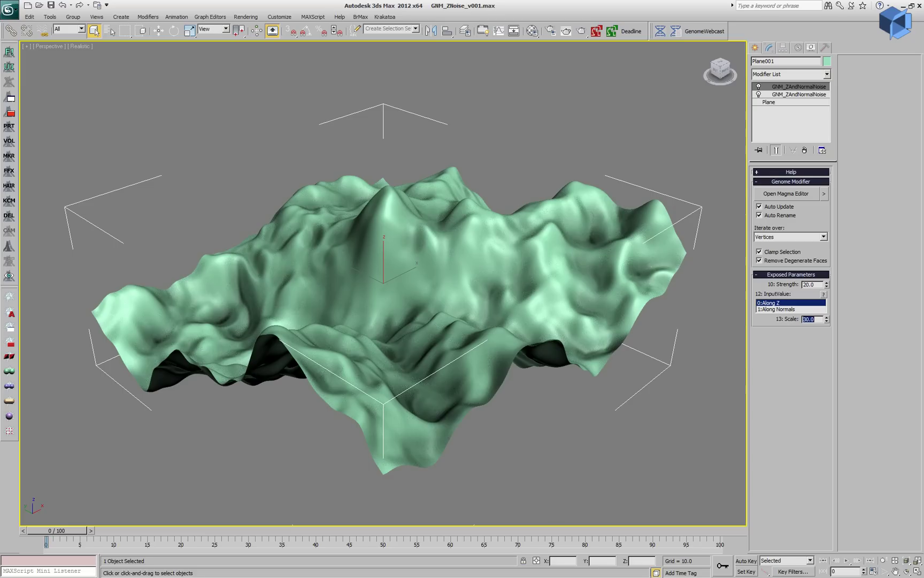
text(20)
key(Return)
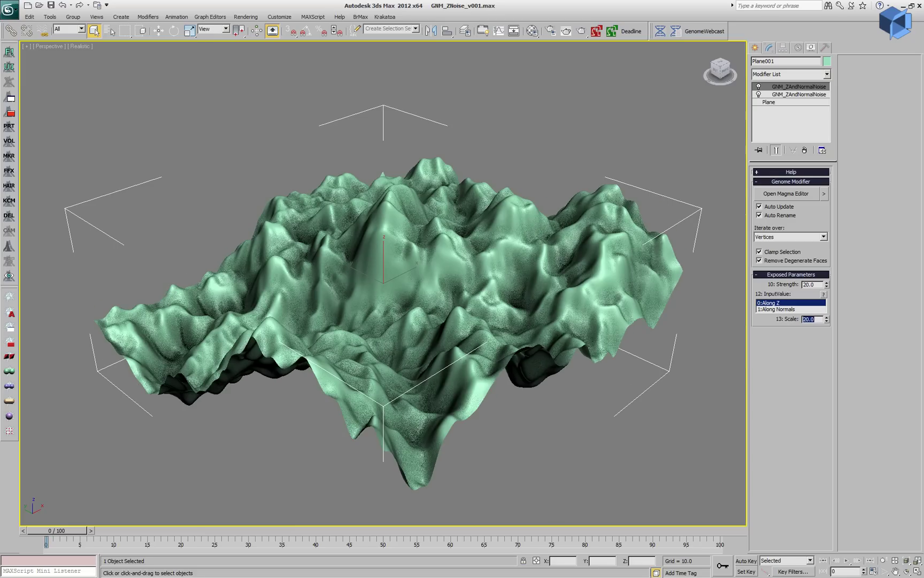
key(BackSpace)
text(14)
key(Return)
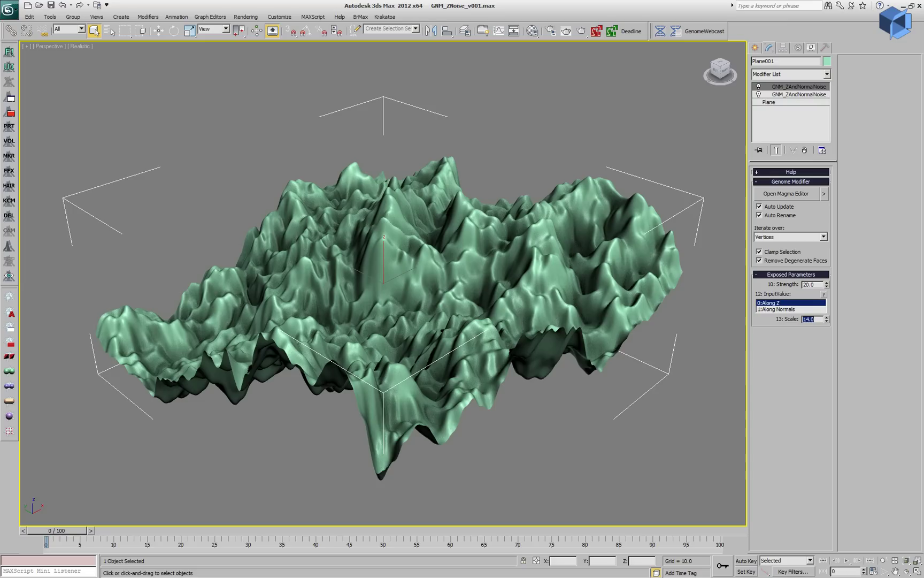
text(10)
key(Return)
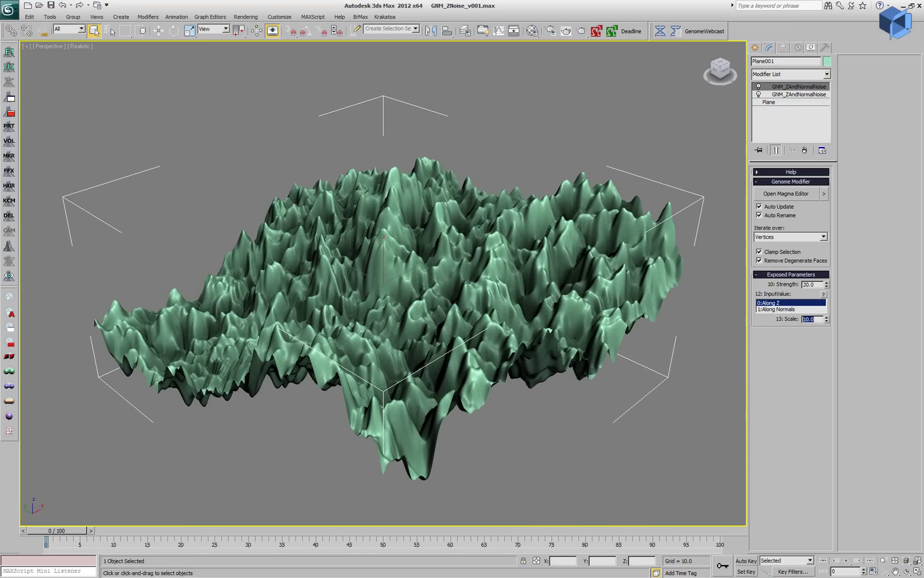
text(2)
key(Return)
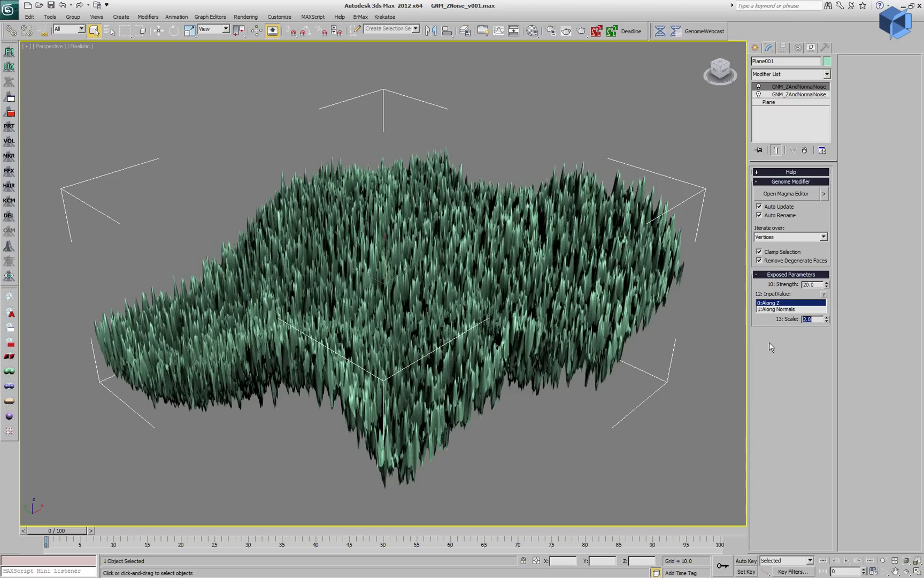
text(1)
key(Return)
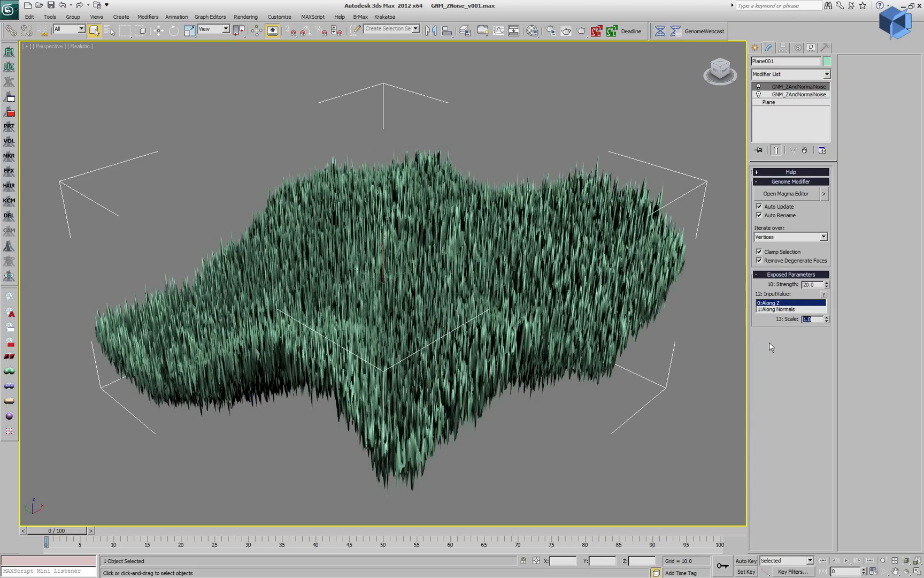
Switch the first noise to 1:Along Normals with Scale 15 and view the mesh from above.
click(769, 309)
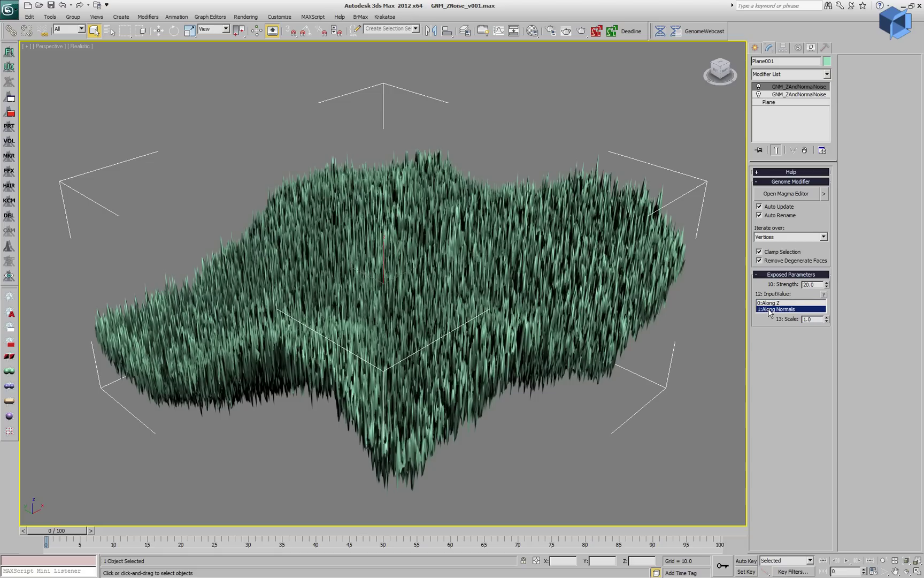
click(805, 318)
text(15)
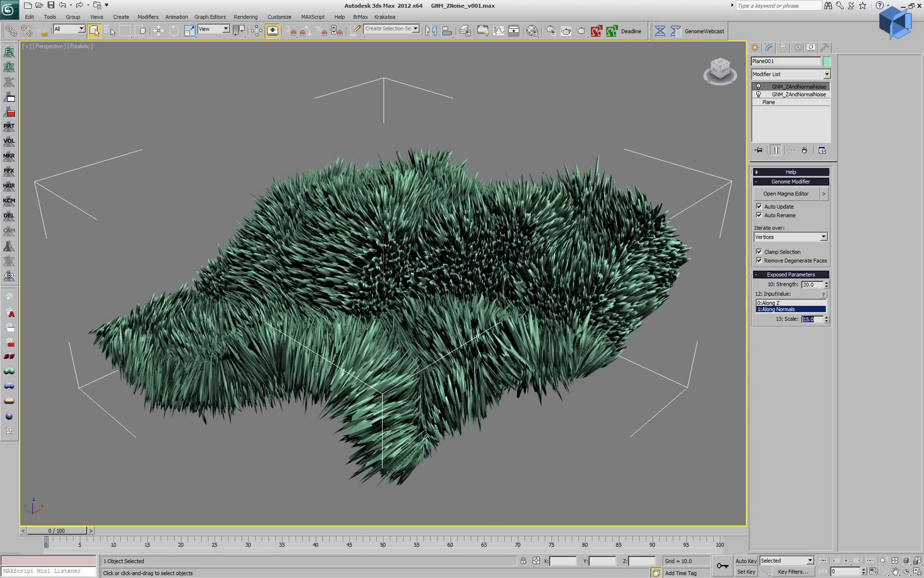
key(Return)
alt+middle_drag(463, 348, 150, 386)
Raise Plane001's Width Segs to 1000 and orbit to inspect the denser mesh.
click(769, 101)
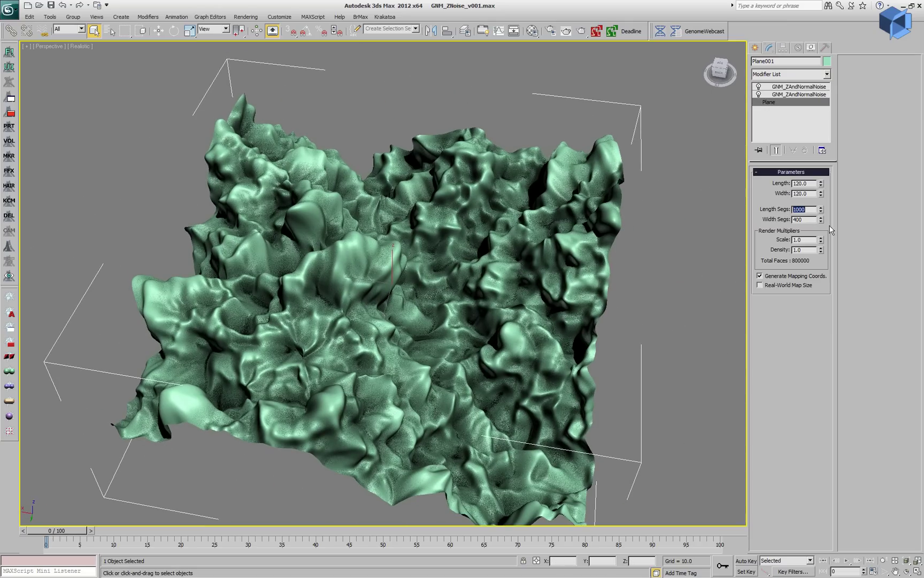
drag(799, 220, 782, 221)
text(1000)
key(Return)
alt+middle_drag(550, 391, 497, 381)
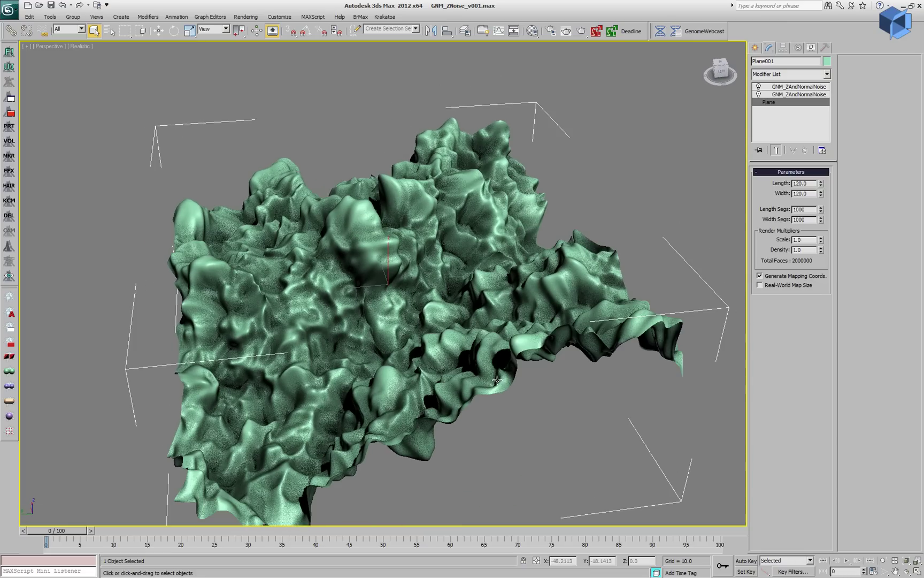
Set the top noise modifier's Scale to 1 and orbit around the spiky plane.
click(798, 86)
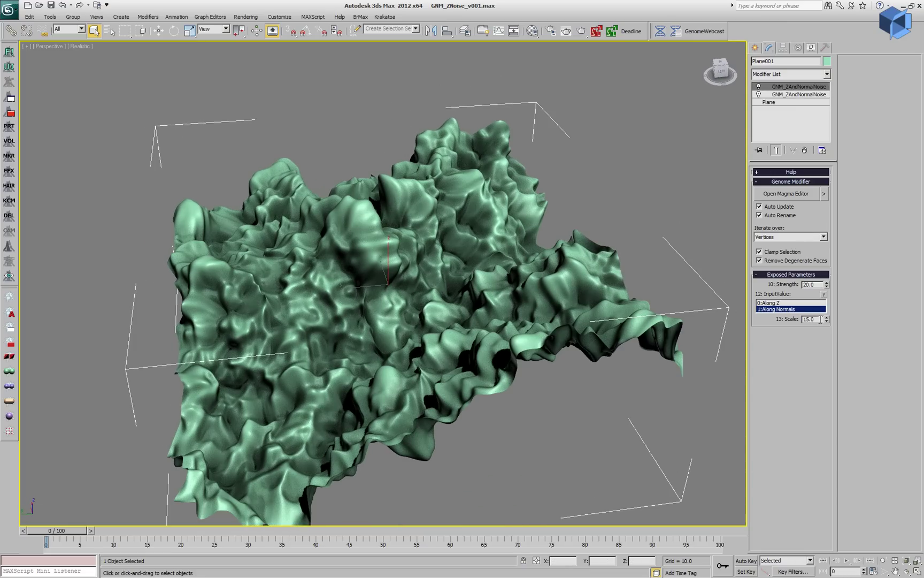
double_click(819, 319)
text(1)
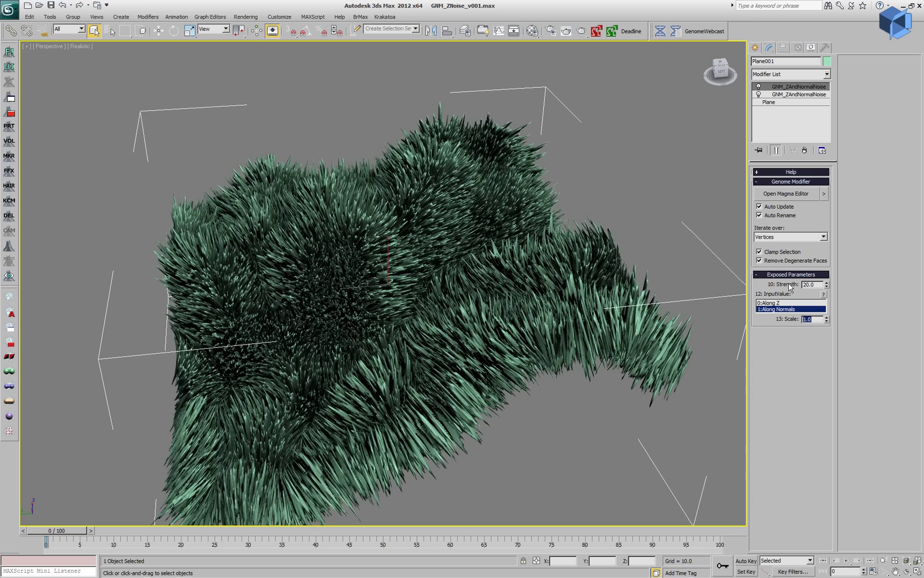
alt+middle_drag(383, 401, 430, 394)
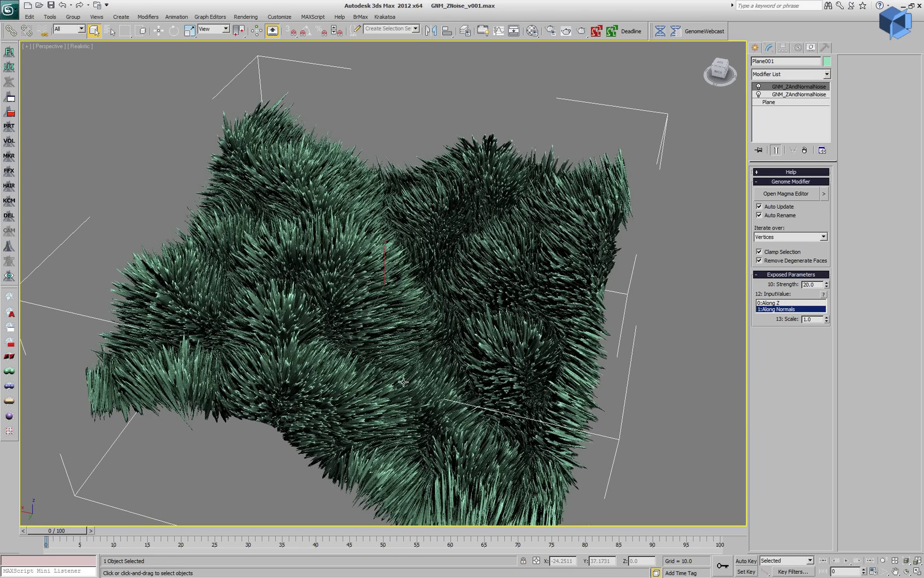
alt+middle_drag(421, 344, 436, 277)
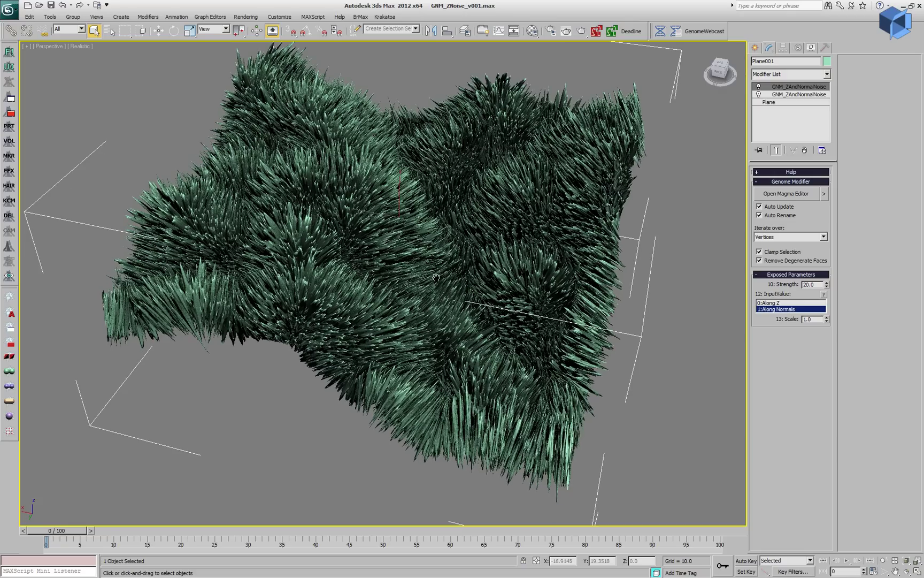
alt+middle_drag(525, 333, 517, 337)
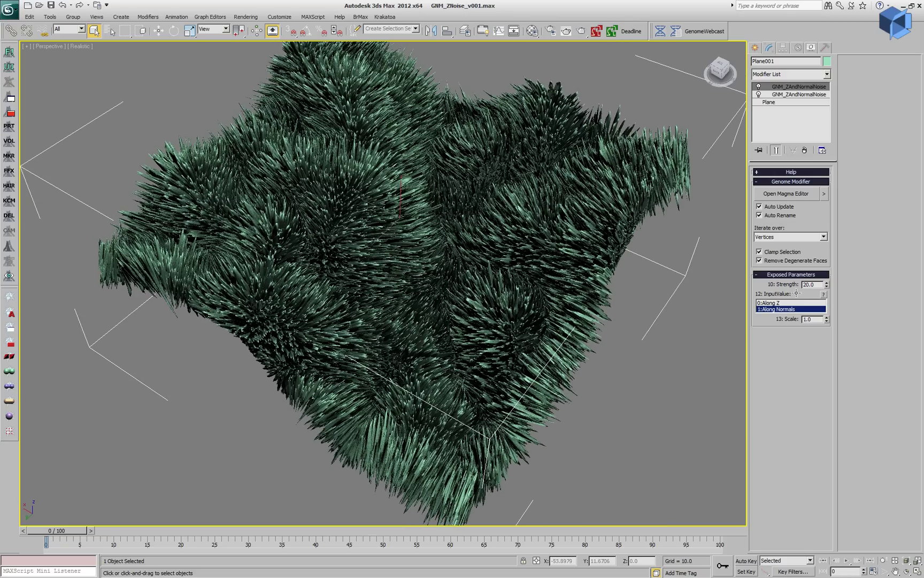
Compare InputValue 0:Along Z, then return to 1:Along Normals.
click(777, 304)
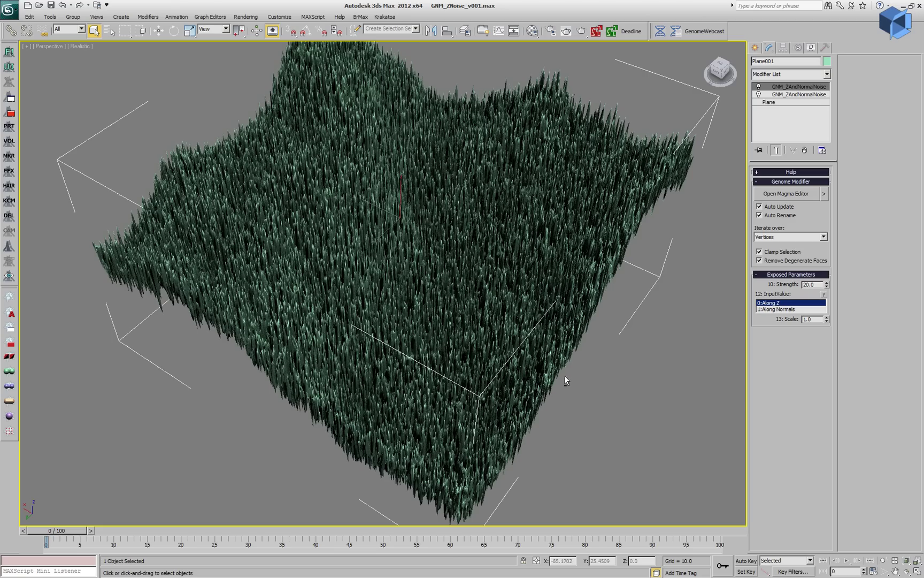
alt+middle_drag(565, 381, 563, 357)
click(787, 310)
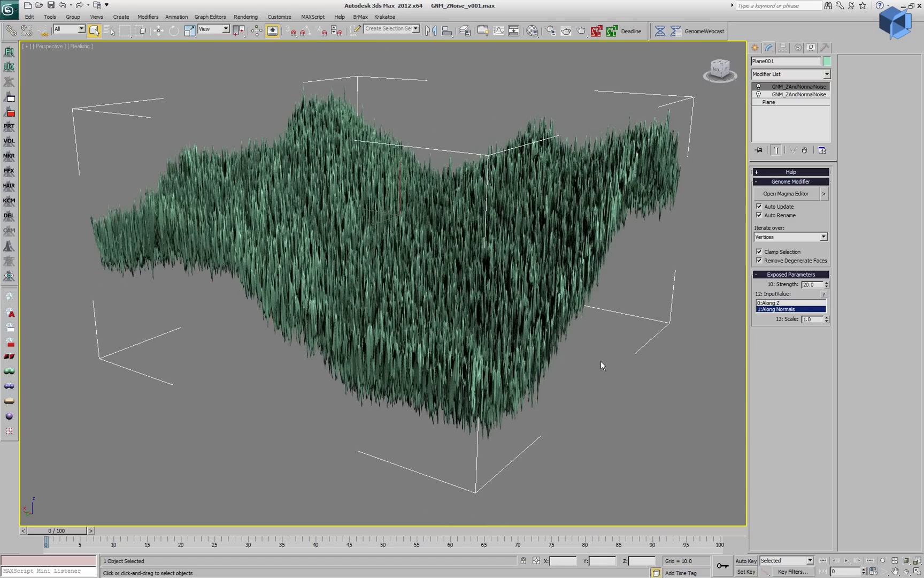
middle_drag(621, 336, 549, 321)
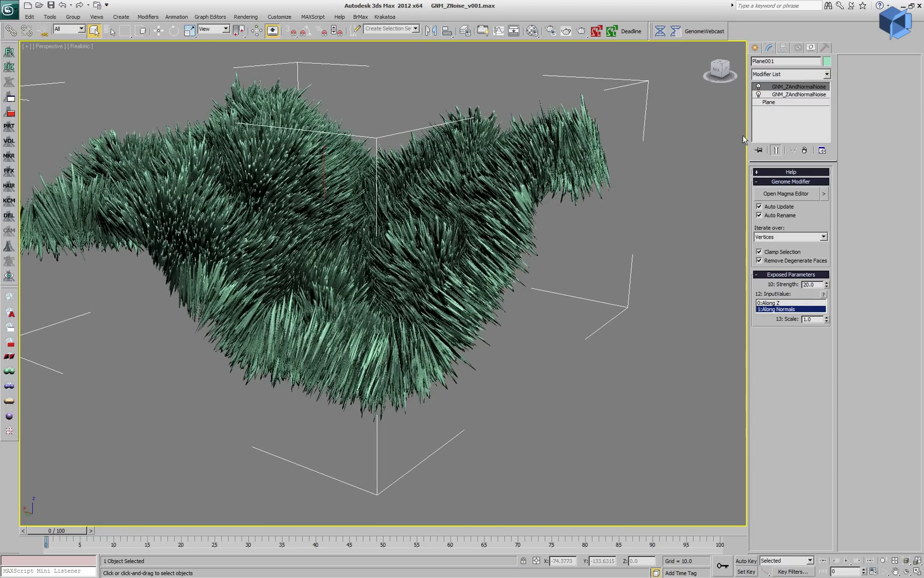
Draw a GeoSphere to the right of the grass plane.
click(755, 46)
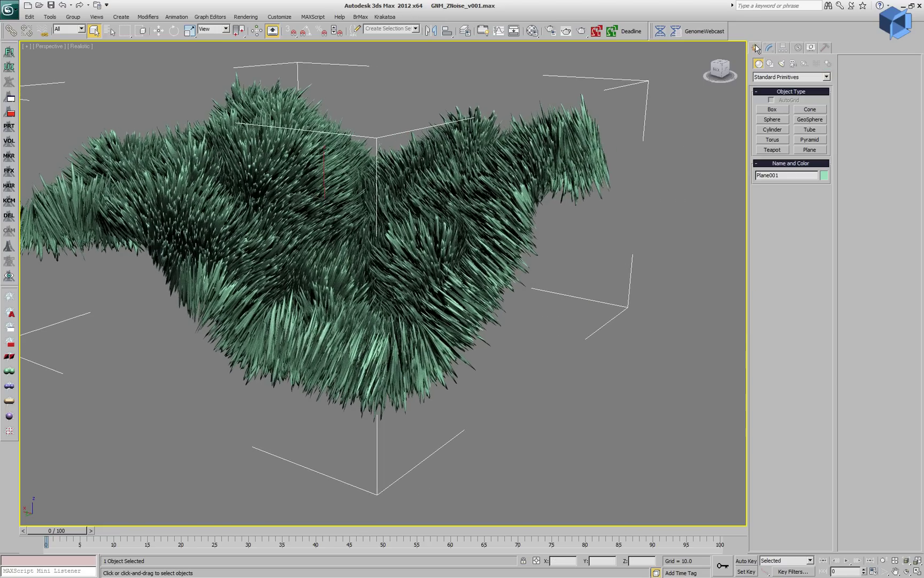
click(810, 119)
drag(633, 344, 639, 387)
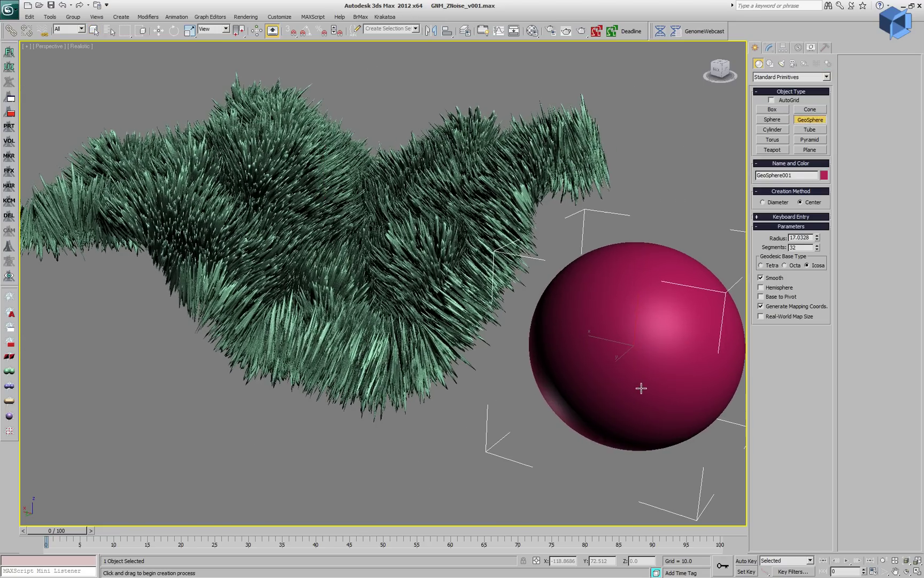
right_click(570, 400)
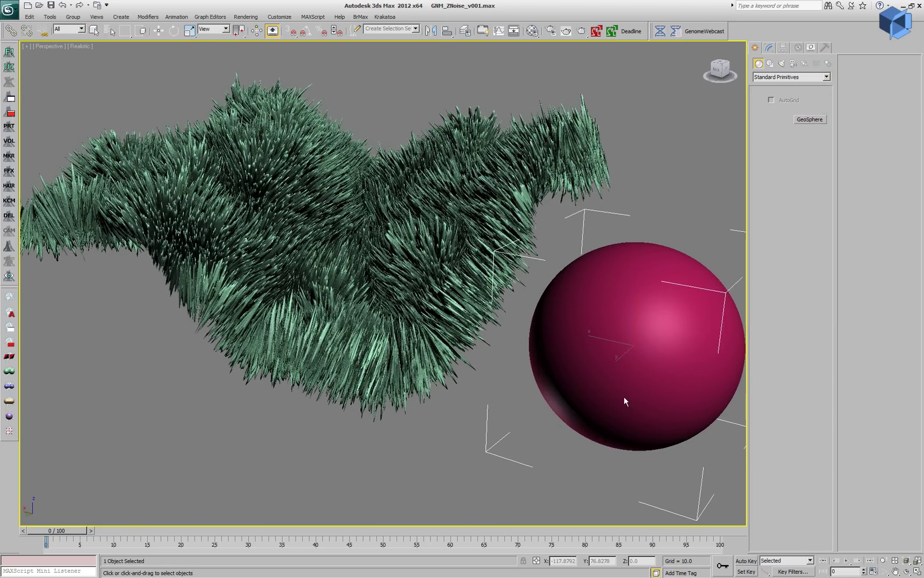
Instance Plane001's lower GNM_ZAndNormalNoise onto the GeoSphere and set it to 1:Along Normals.
click(470, 251)
click(769, 47)
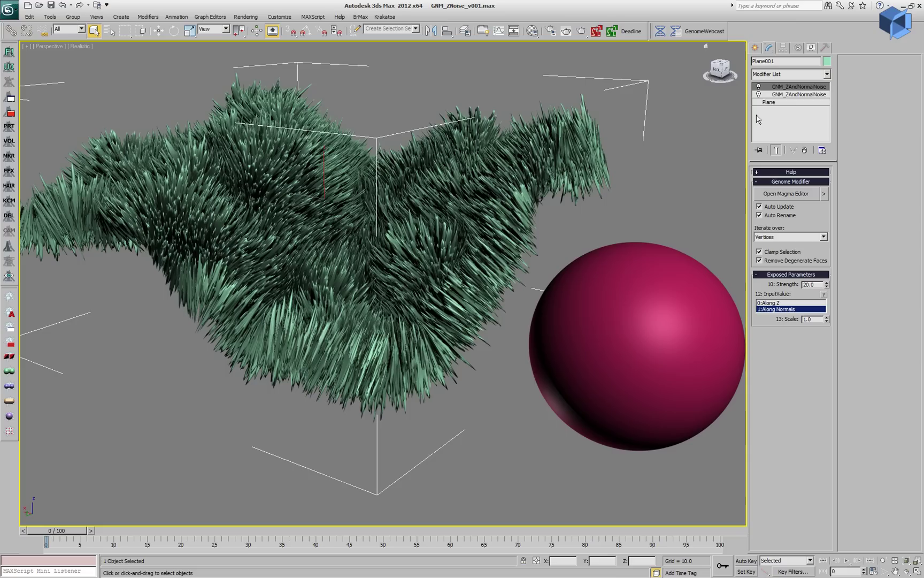
click(810, 95)
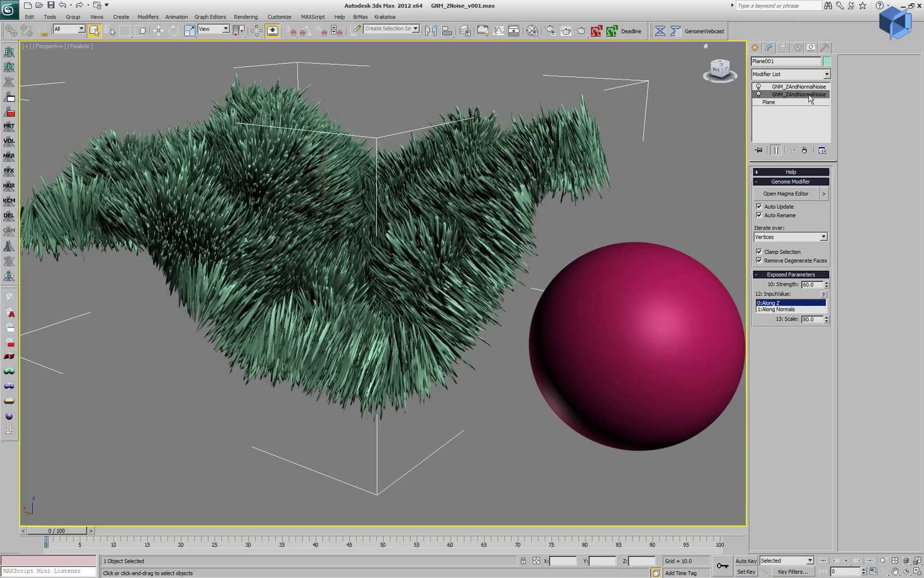
ctrl+drag(810, 95, 675, 276)
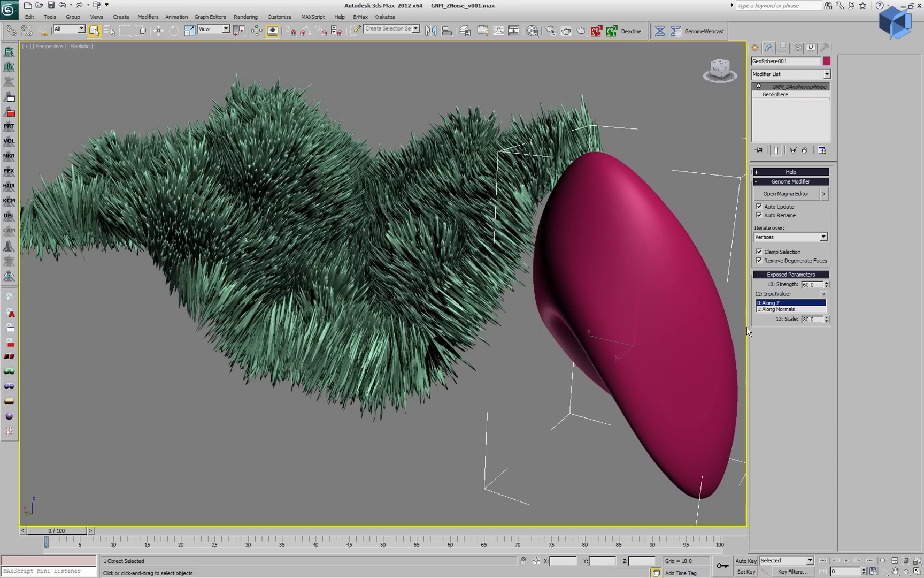
click(780, 310)
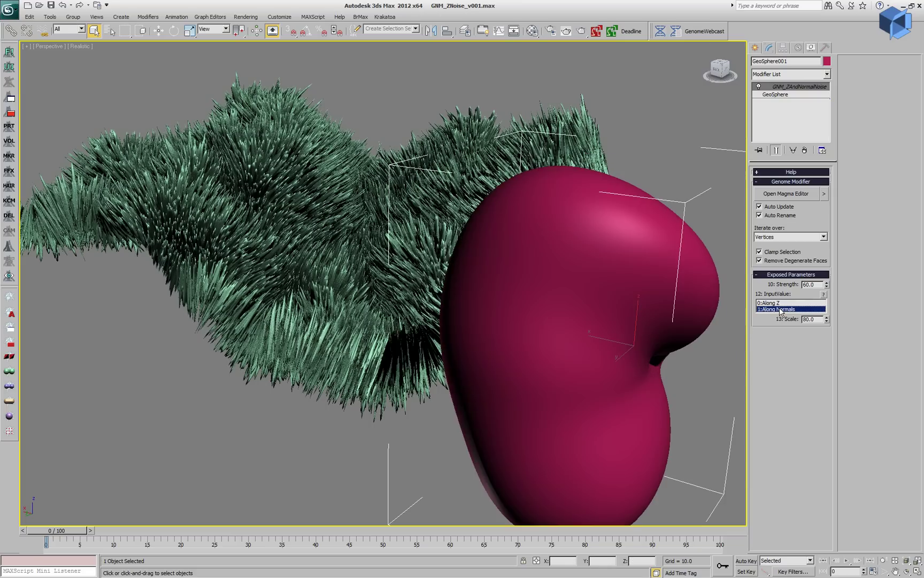
middle_drag(679, 344, 618, 310)
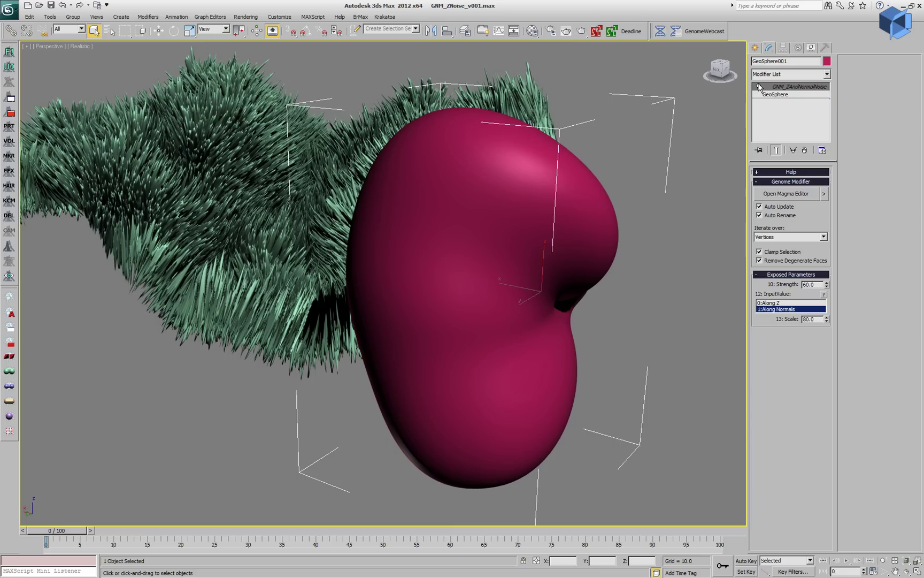
double_click(817, 285)
Set the sphere's noise Strength to 20 and instance the top noise modifier onto it too.
text(20)
key(Return)
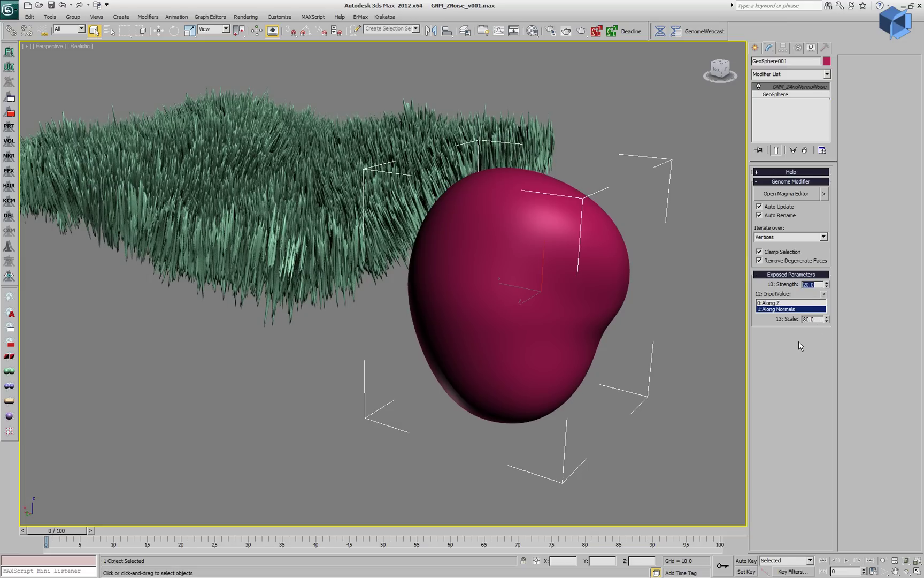
click(280, 209)
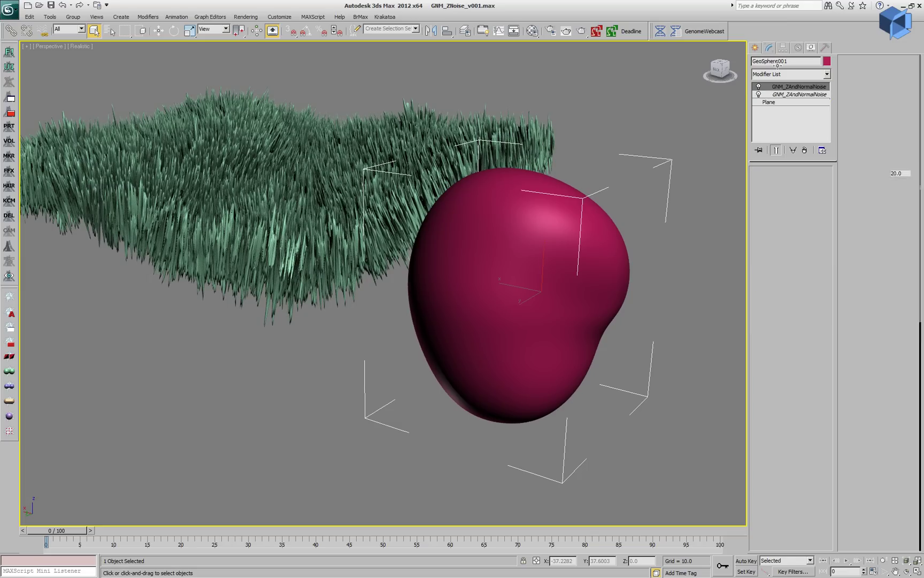
click(598, 266)
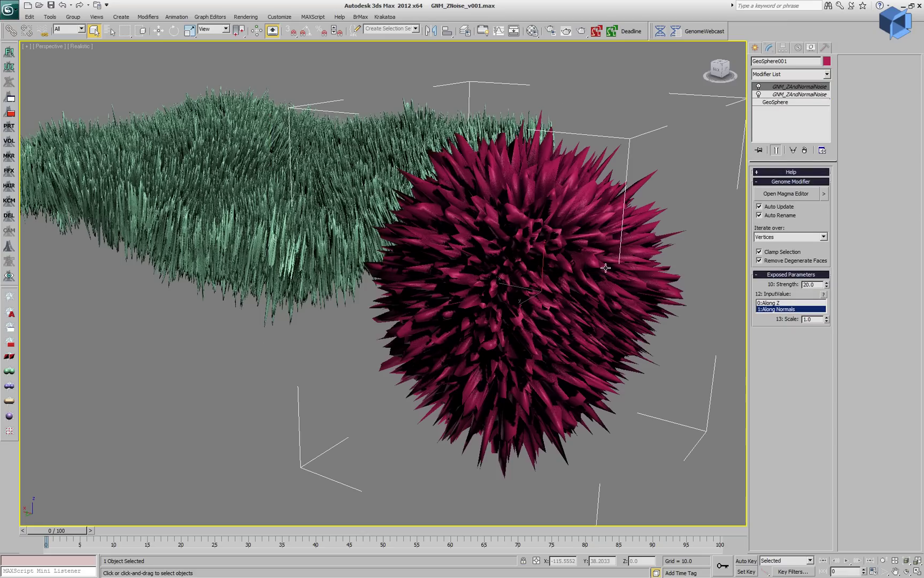
scroll(460, 319, up, 2)
alt+middle_drag(471, 334, 442, 306)
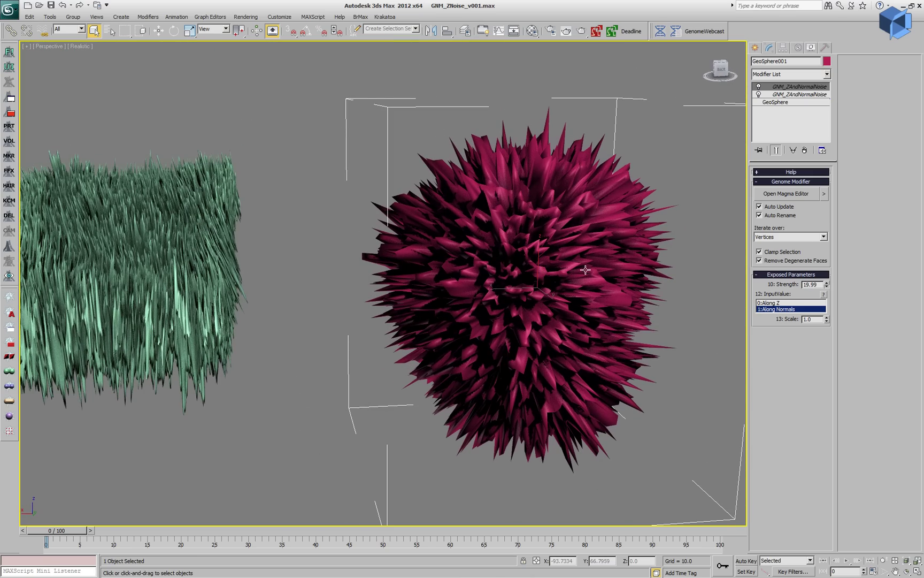
Set GeoSphere001's Segments to 64, then zoom and orbit to frame both objects.
click(794, 103)
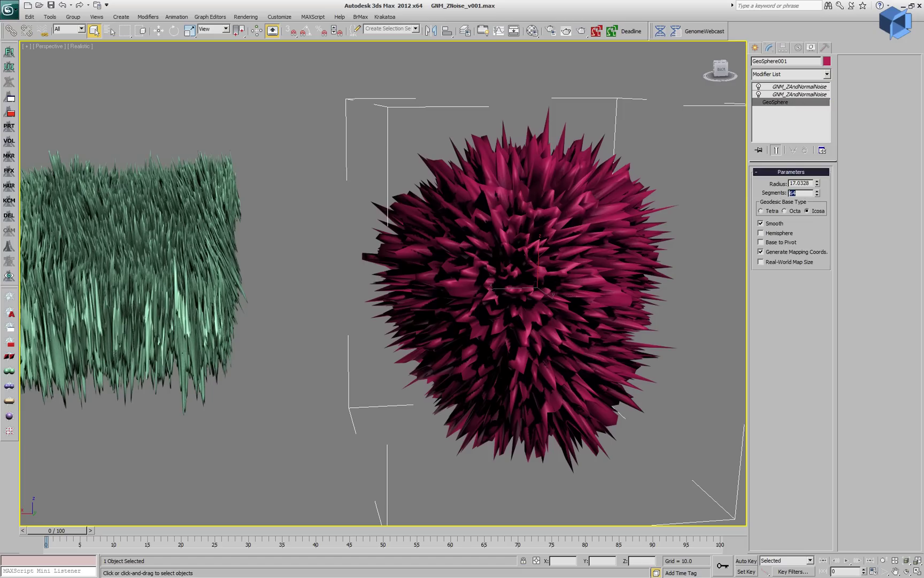
key(Return)
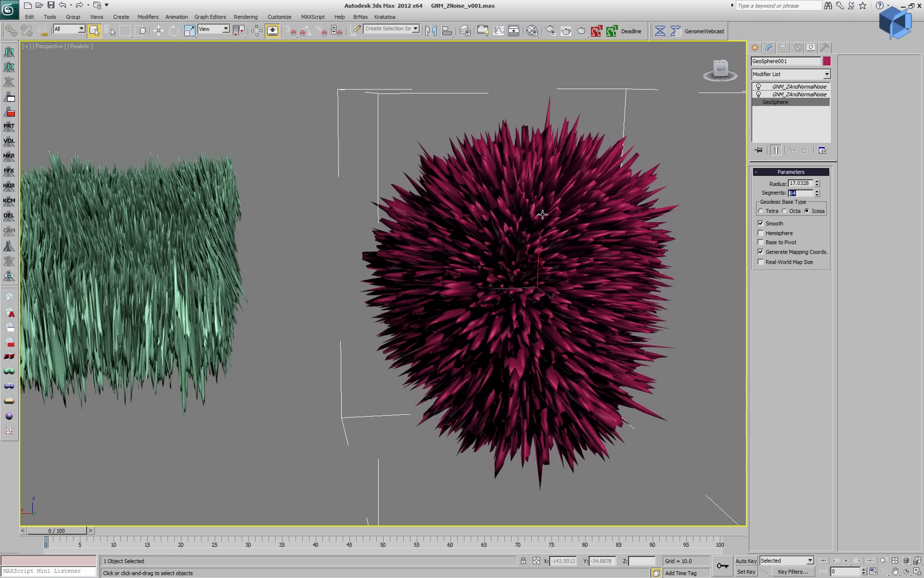
scroll(442, 264, up, 1)
mouse_move(441, 264)
alt+middle_down()
mouse_move(248, 258)
mouse_move(443, 278)
alt+middle_up()
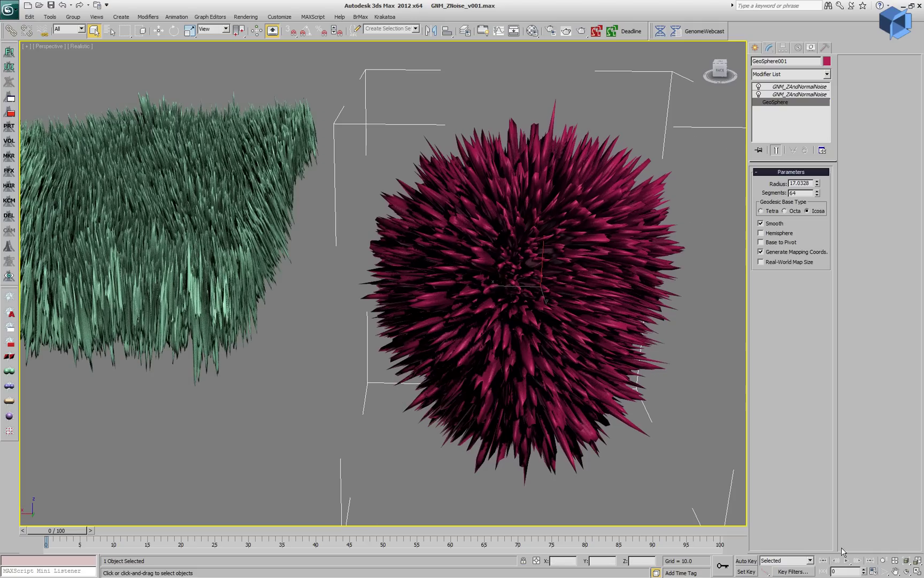
click(884, 560)
drag(459, 316, 459, 350)
alt+middle_drag(459, 350, 591, 341)
Set the shared lower noise Strength to 60 via Plane001 and view both objects from low front.
right_click(481, 392)
click(465, 383)
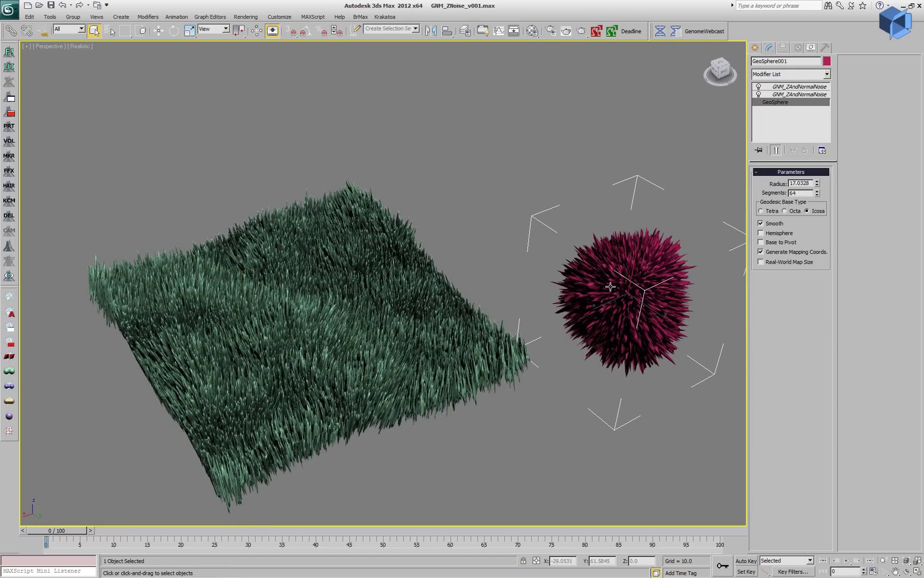
click(787, 95)
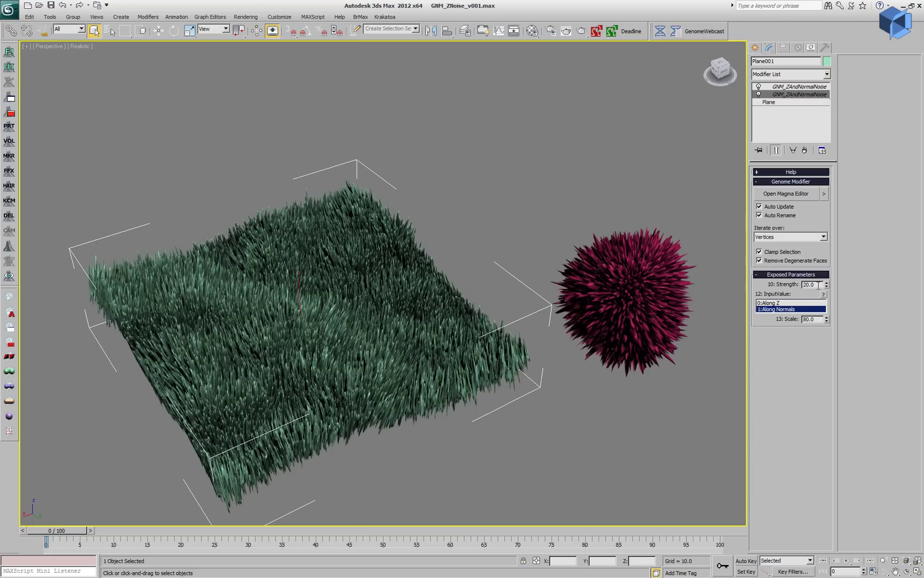
drag(819, 285, 799, 284)
text(60)
key(Return)
middle_drag(553, 399, 520, 357)
alt+middle_drag(561, 382, 528, 402)
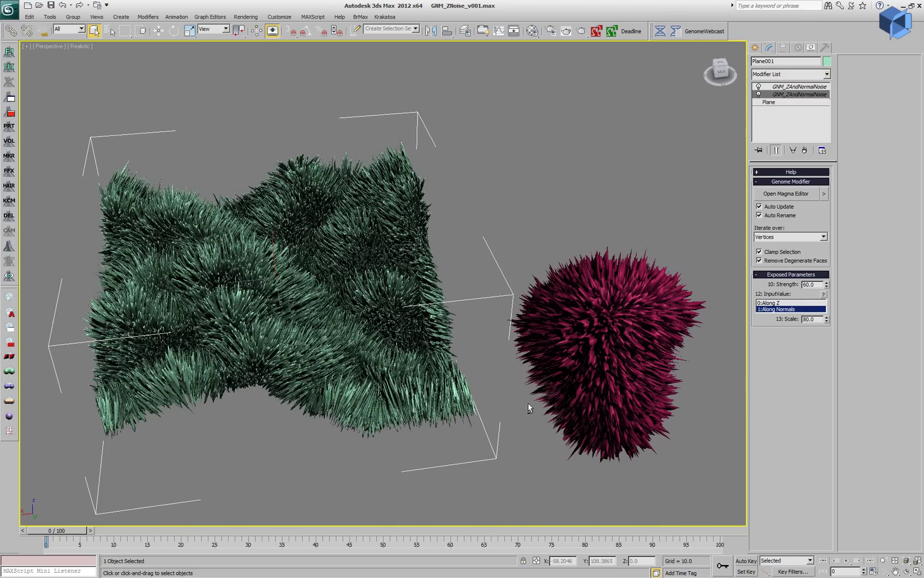